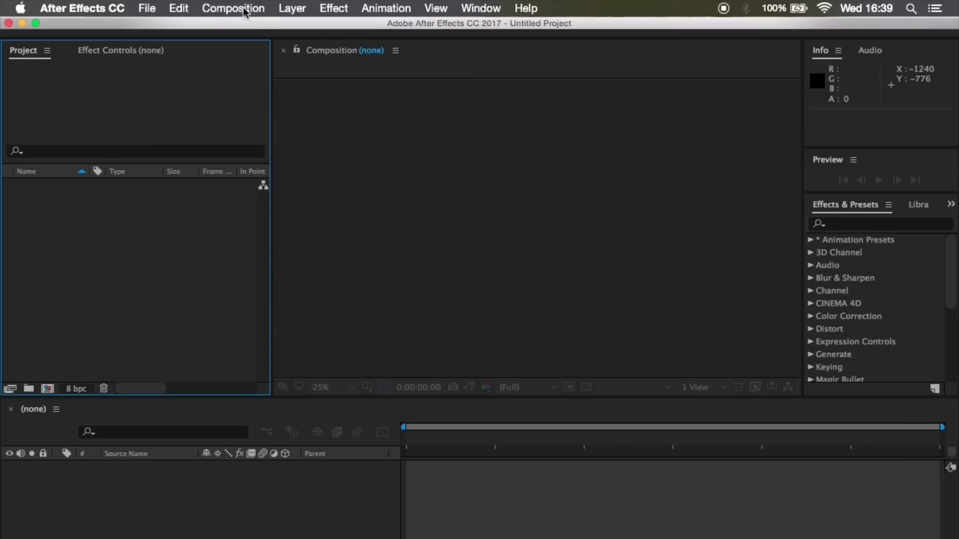
# Create Comp 1 at 1920×1080, 29.97 fps with the HDTV 1080 29.97 preset.
pyautogui.click(246, 14)
pyautogui.click(245, 26)
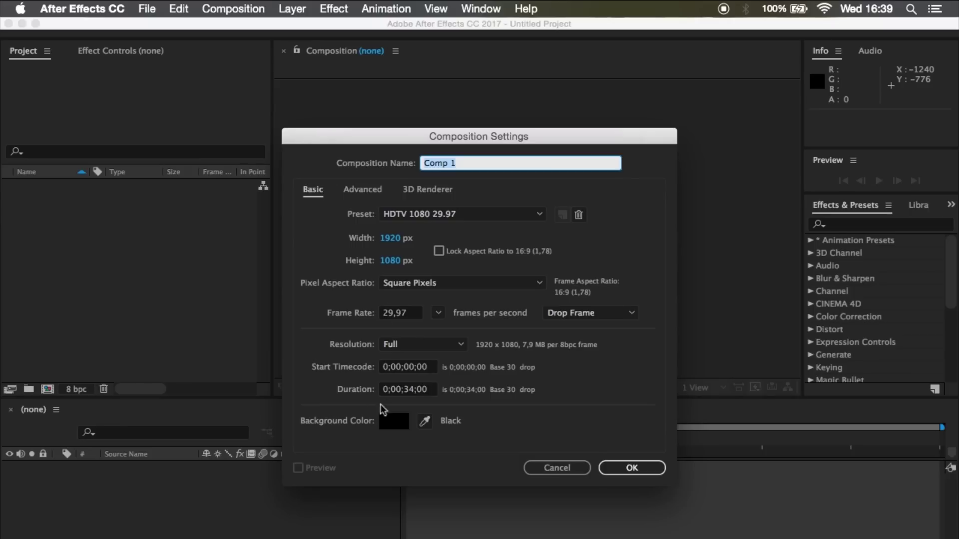
pyautogui.click(605, 468)
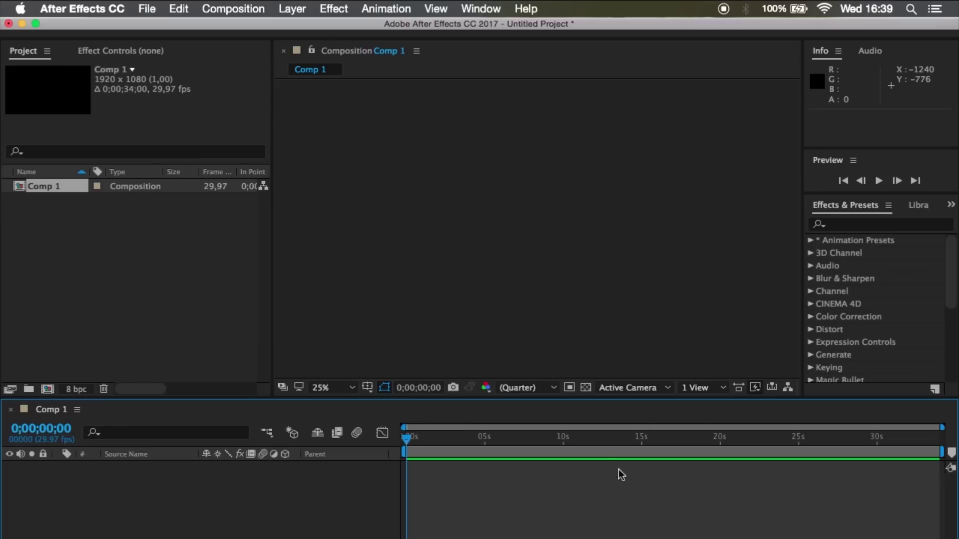
# Add grafica.psd as merged footage and Audio Tutorial.mp3 as layers in Comp 1.
pyautogui.press('super+Tab')
pyautogui.moveTo(272, 97); pyautogui.dragTo(455, 510)
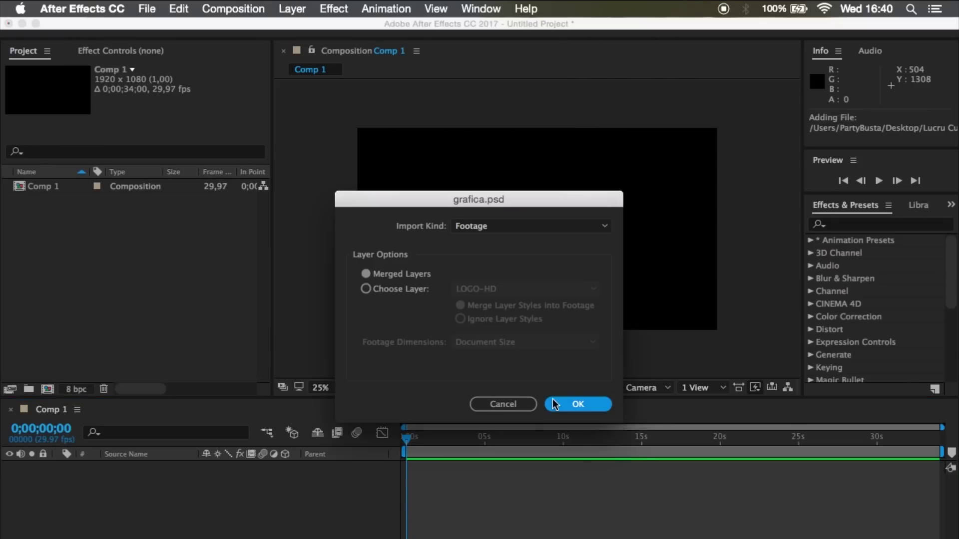
pyautogui.click(565, 403)
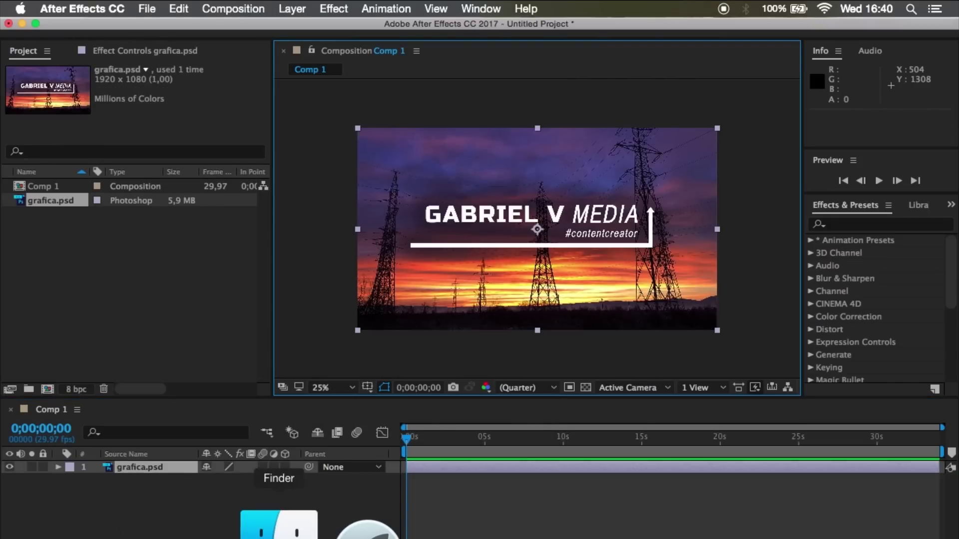
pyautogui.click(278, 525)
pyautogui.moveTo(371, 99)
pyautogui.mouseDown()
pyautogui.moveTo(424, 427)
pyautogui.moveTo(539, 533)
pyautogui.mouseUp()
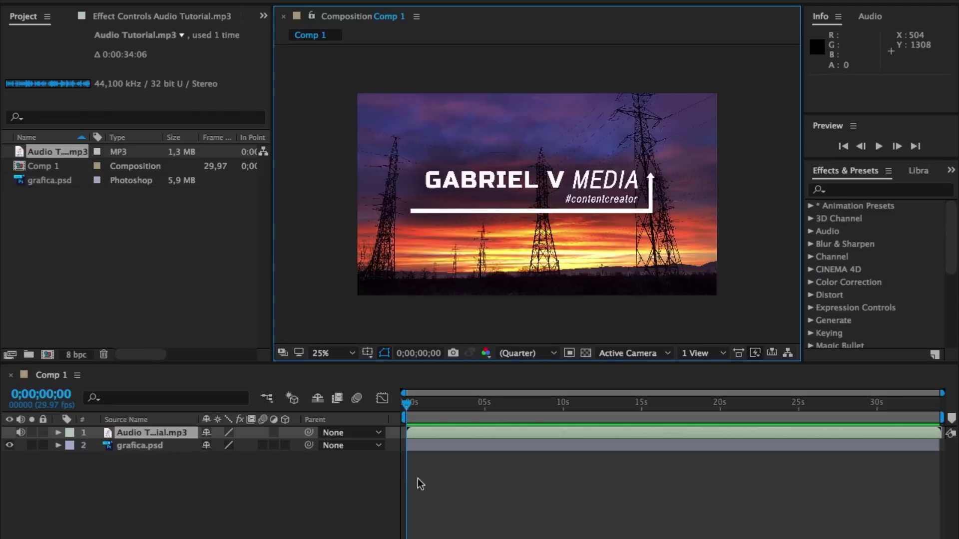
pyautogui.rightClick(354, 506)
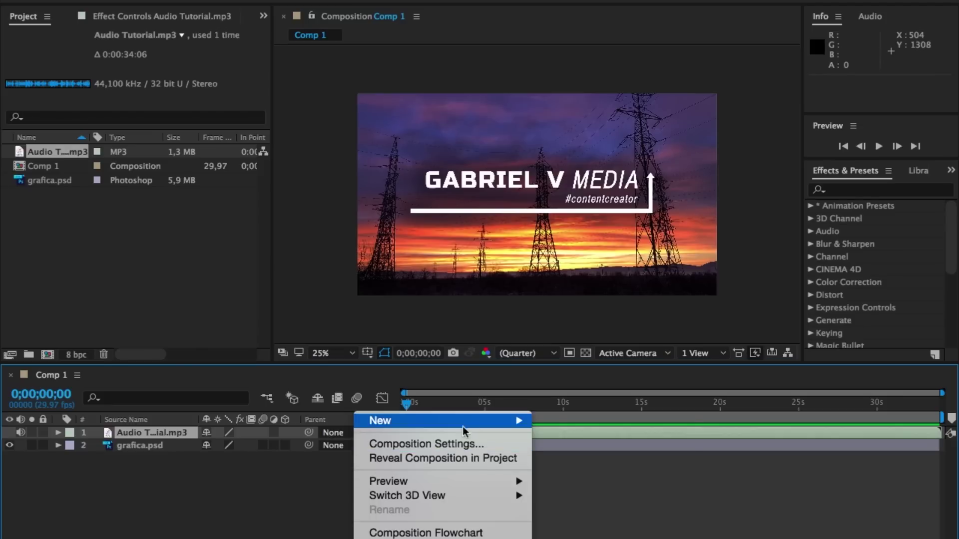
# Add a full-size black solid layer, Black Solid 1, to Comp 1.
pyautogui.moveTo(469, 425)
pyautogui.click(554, 442)
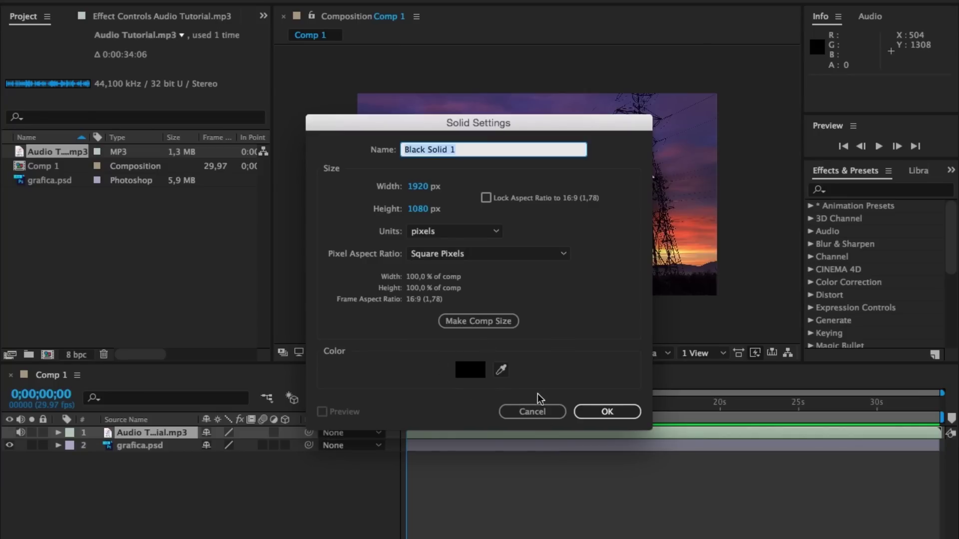
pyautogui.click(594, 412)
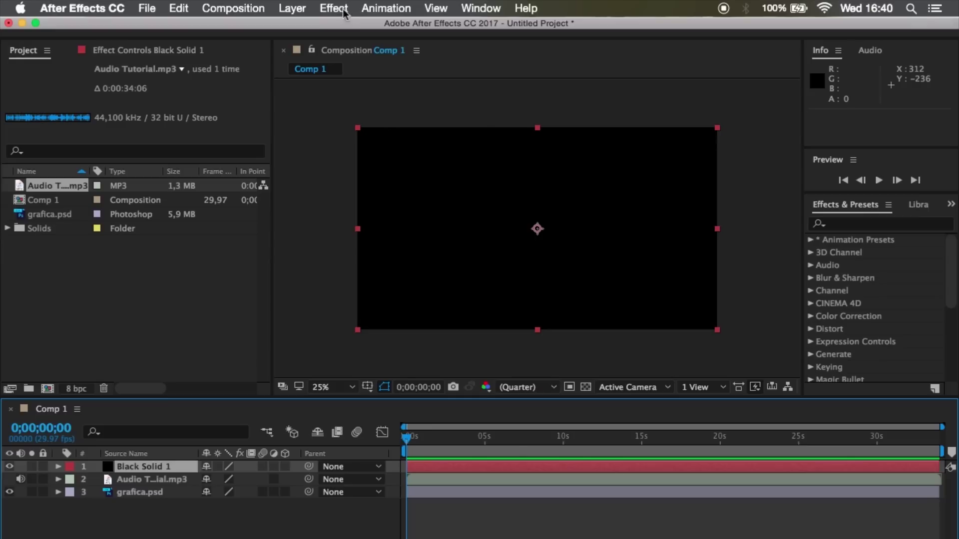
# Apply Effect > Generate > Audio Spectrum to Black Solid 1.
pyautogui.click(334, 8)
pyautogui.moveTo(434, 194)
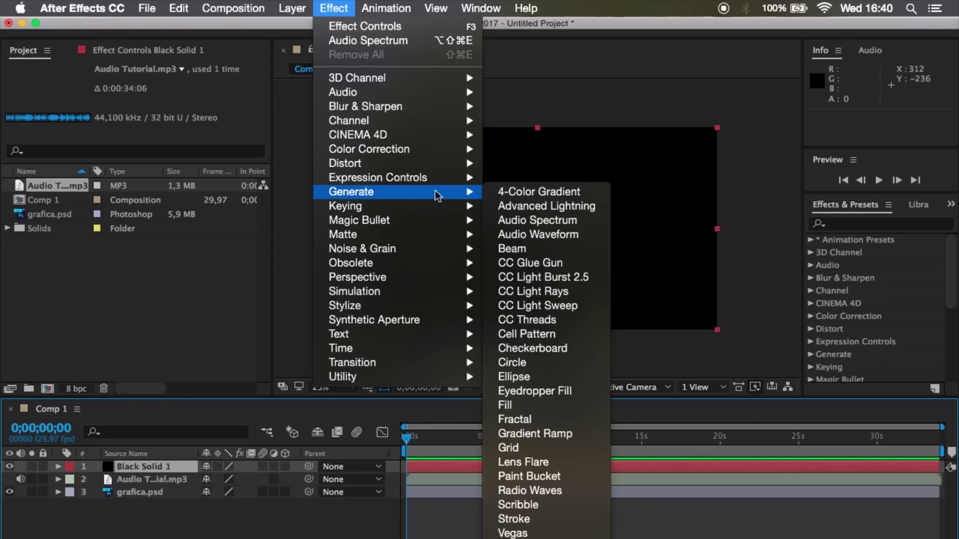
pyautogui.click(523, 221)
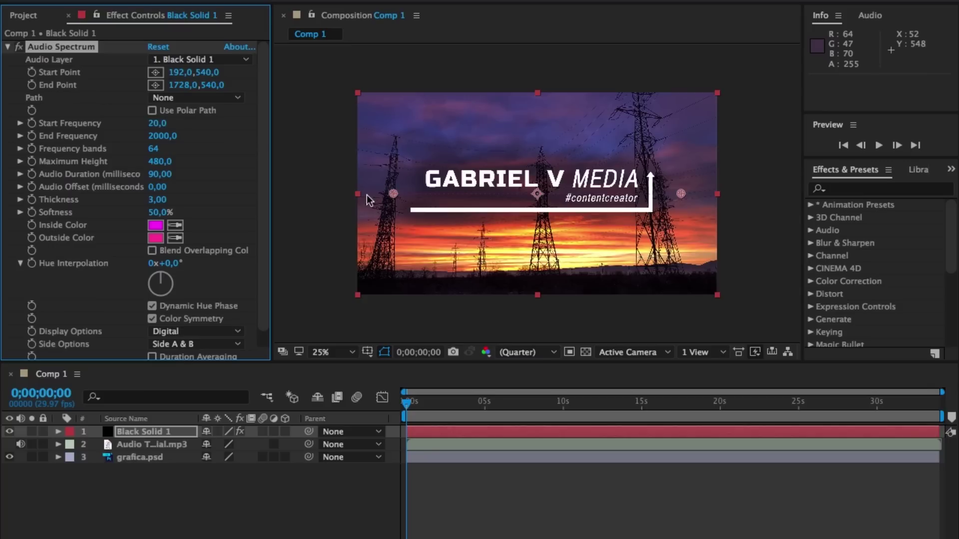
# Set the spectrum's Audio Layer to Audio Tutorial.mp3 and preview it briefly.
pyautogui.click(240, 59)
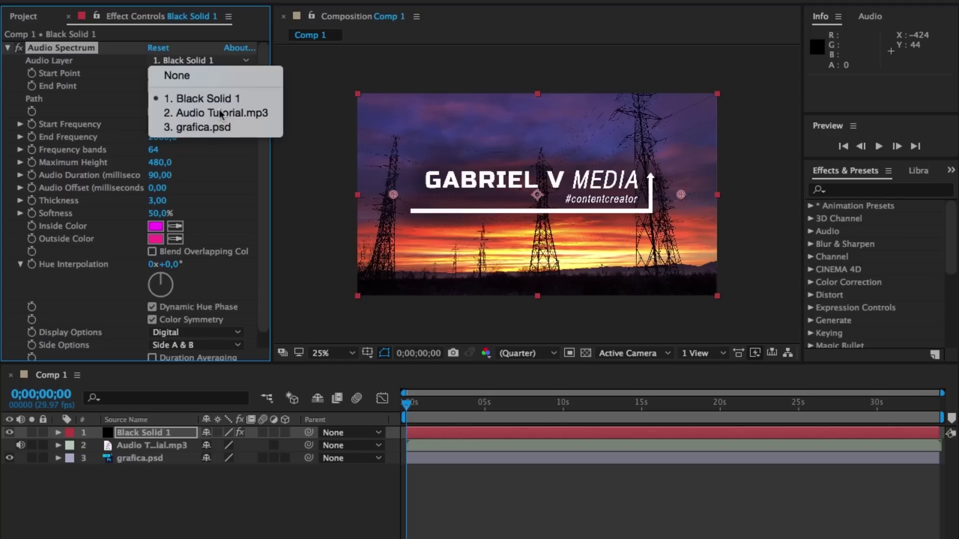
pyautogui.click(221, 114)
pyautogui.click(362, 409)
pyautogui.press('space')
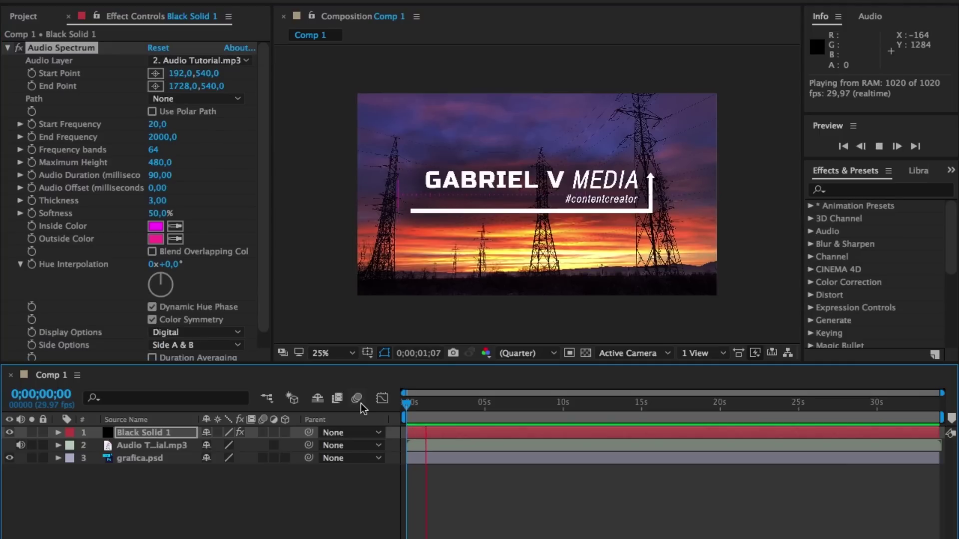
pyautogui.press('space')
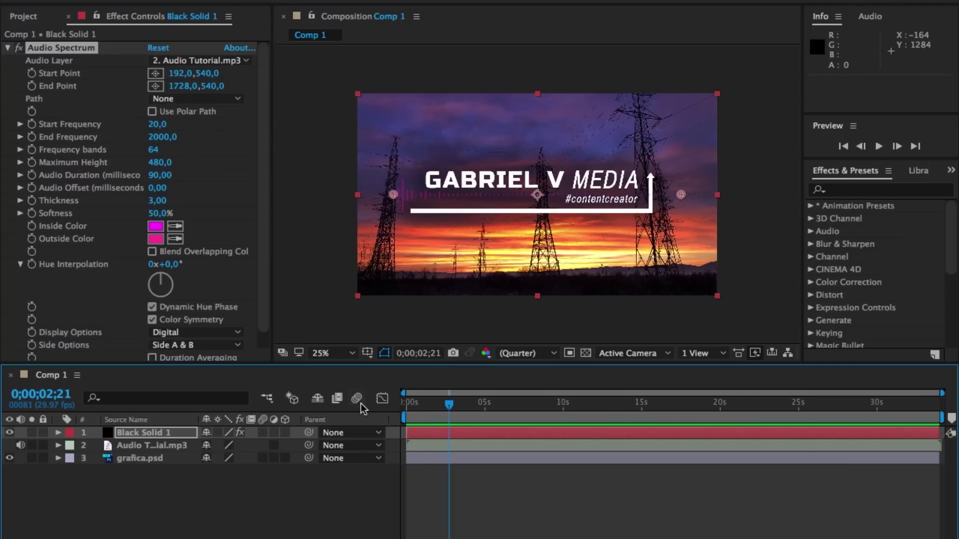
pyautogui.moveTo(437, 408); pyautogui.dragTo(437, 406)
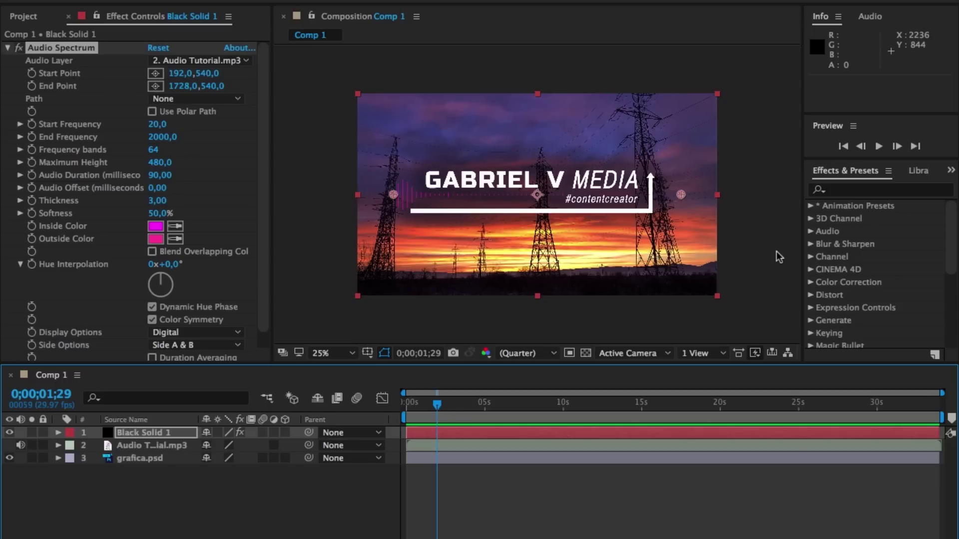
# Hide the grafica.psd layer and shift the spectrum's start point rightward.
pyautogui.click(9, 458)
pyautogui.click(129, 80)
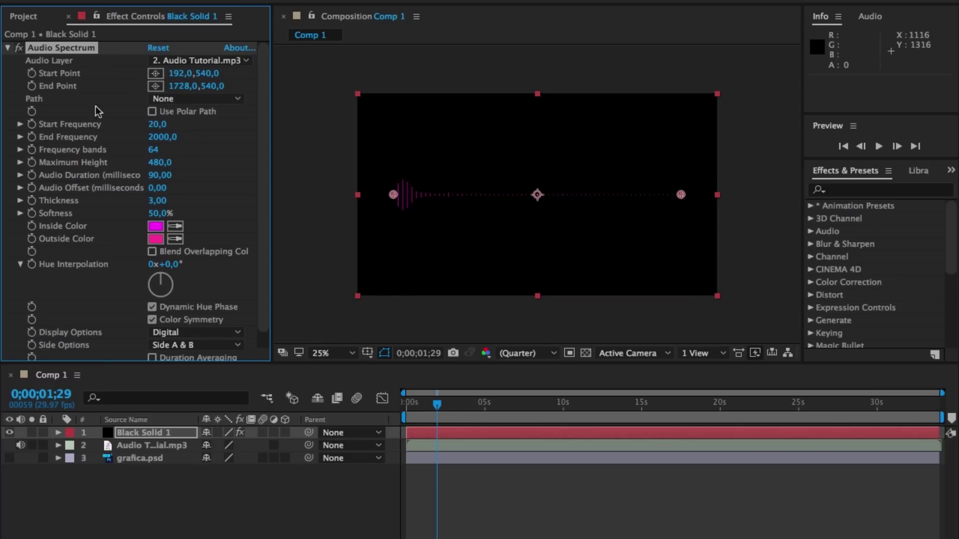
pyautogui.moveTo(180, 73)
pyautogui.mouseDown()
pyautogui.moveTo(213, 70)
pyautogui.moveTo(195, 71)
pyautogui.moveTo(222, 88)
pyautogui.moveTo(189, 87)
pyautogui.moveTo(244, 76)
pyautogui.moveTo(226, 79)
pyautogui.mouseUp()
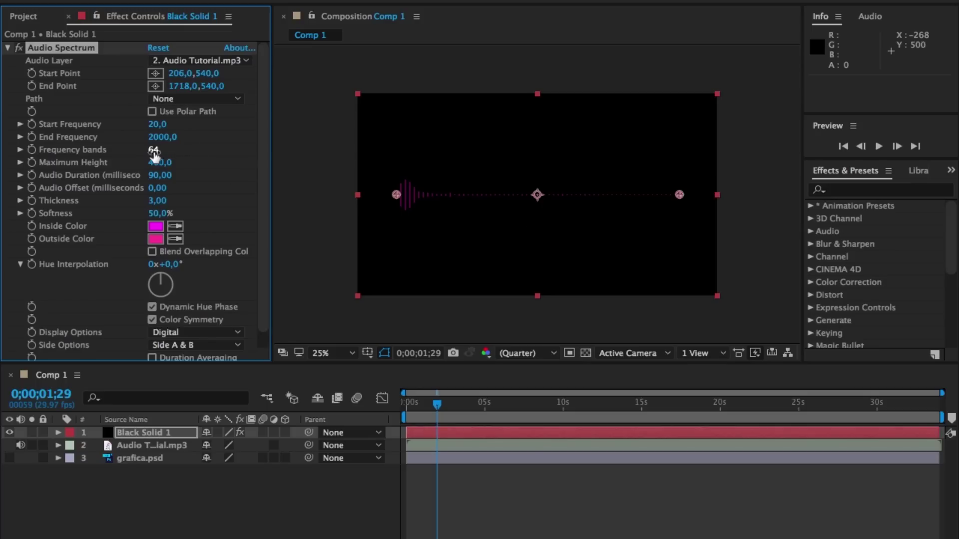
# Increase the frequency bands to 134 and the bar thickness to 3,90.
pyautogui.moveTo(152, 151)
pyautogui.mouseDown()
pyautogui.moveTo(206, 152)
pyautogui.moveTo(224, 164)
pyautogui.moveTo(193, 167)
pyautogui.mouseUp()
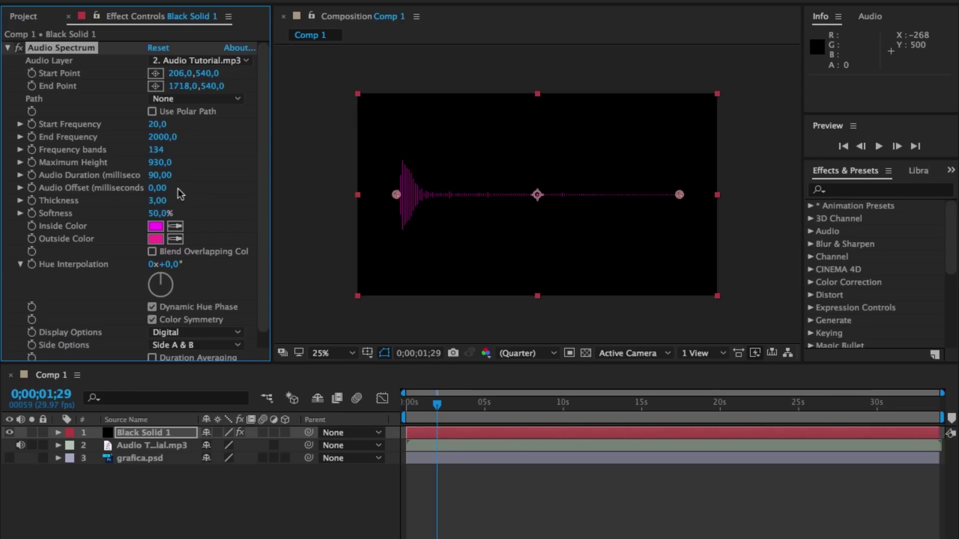
pyautogui.moveTo(157, 200); pyautogui.dragTo(248, 216)
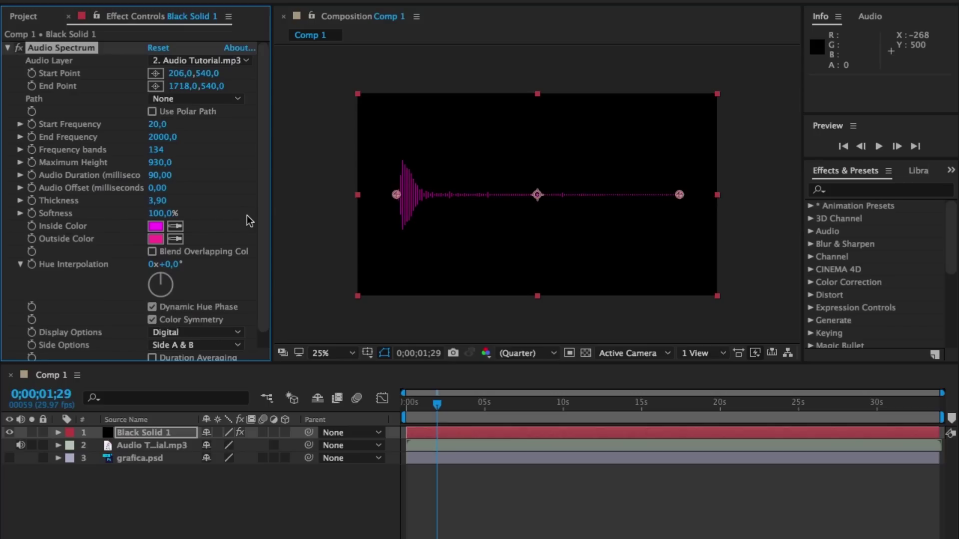
# Set the spectrum's Inside Color to dark blue and Outside Color to FFFFFF.
pyautogui.click(155, 226)
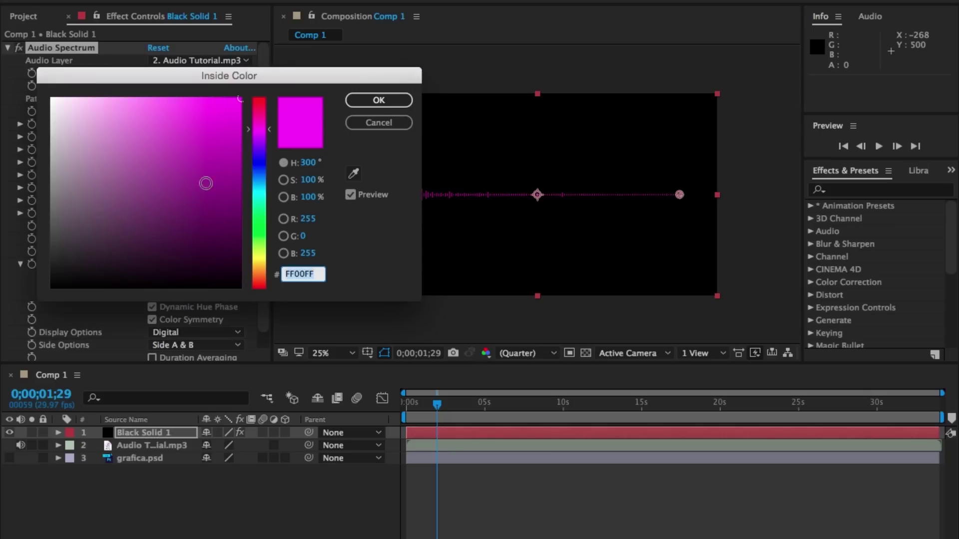
pyautogui.click(260, 172)
pyautogui.moveTo(221, 176); pyautogui.dragTo(245, 145)
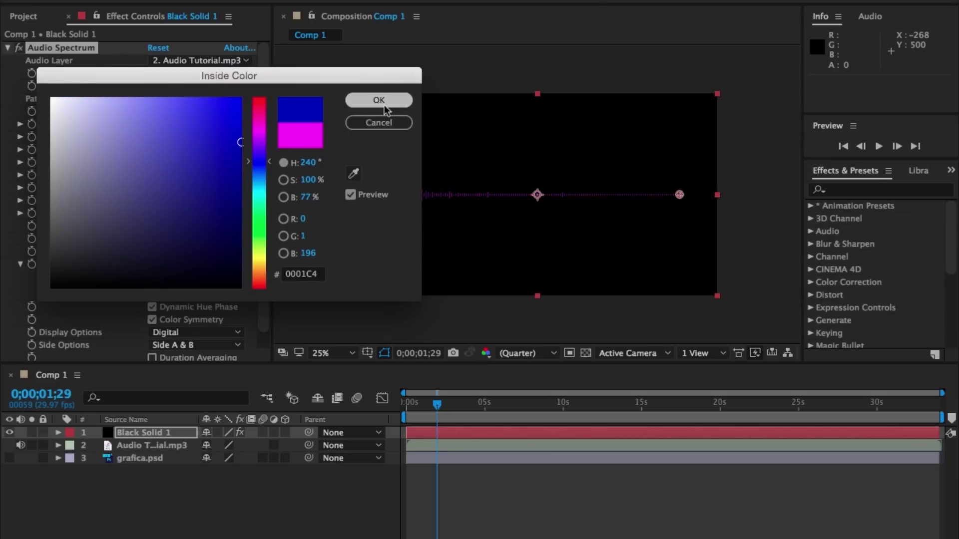
pyautogui.click(379, 100)
pyautogui.click(155, 239)
pyautogui.write('ffffff')
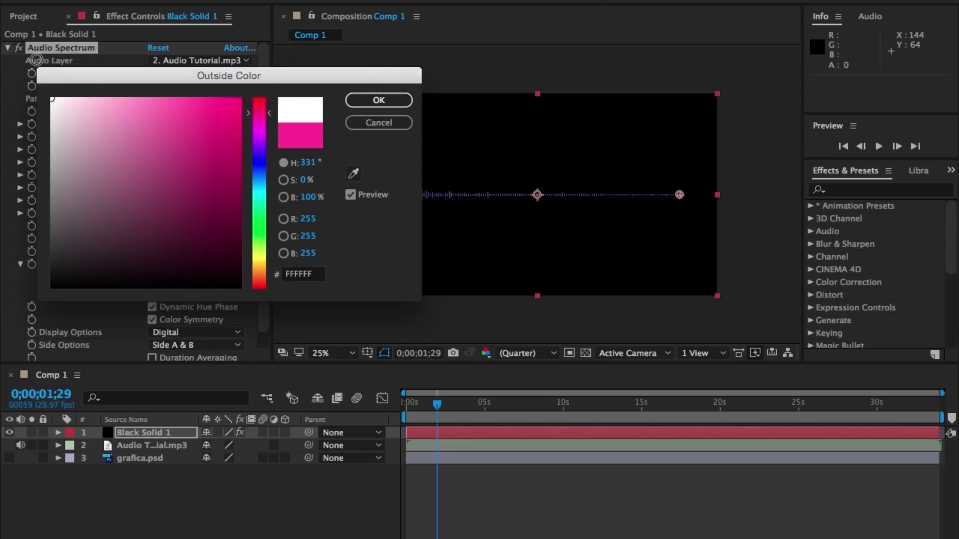
pyautogui.click(378, 100)
# Try the Analog lines and Analog dots display options, then keep Digital bars.
pyautogui.scroll(-1, 233, 320)
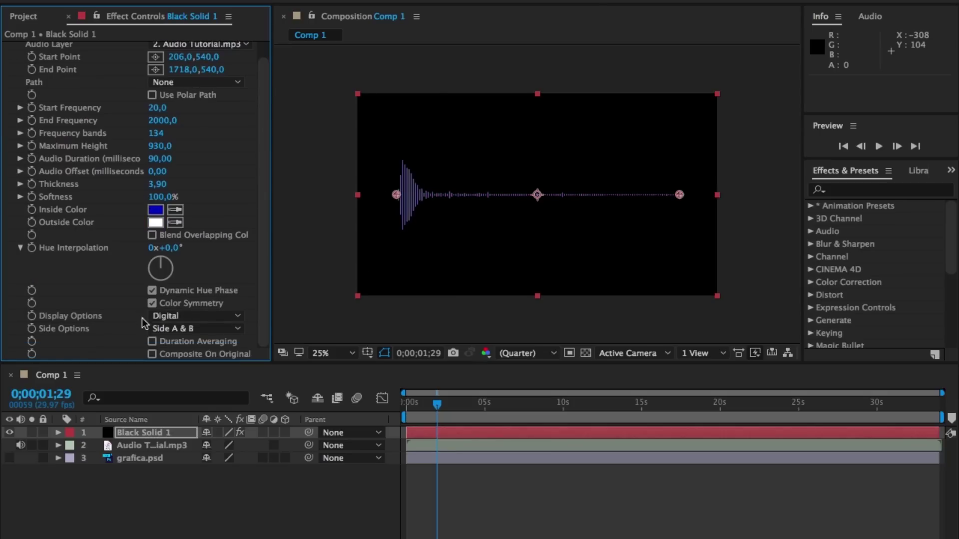
pyautogui.click(233, 322)
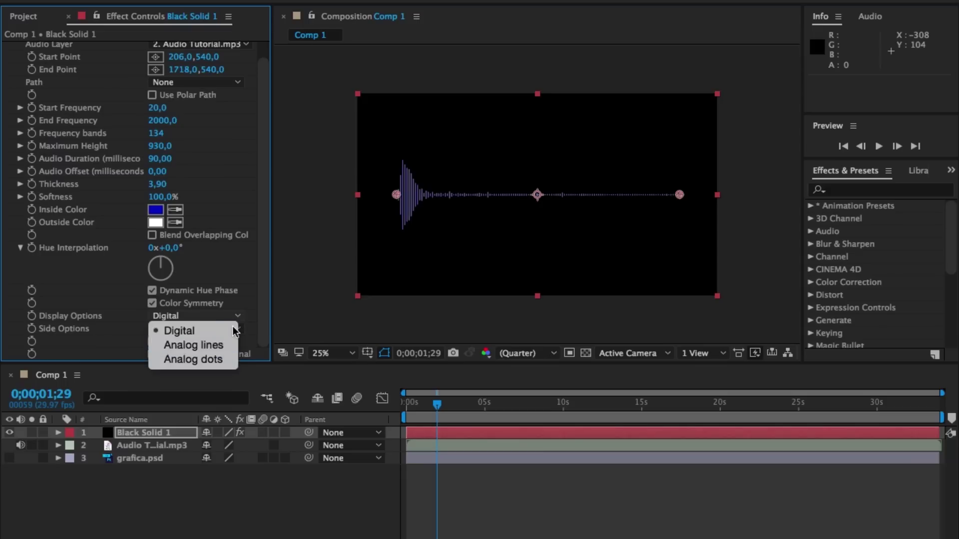
pyautogui.click(215, 344)
pyautogui.click(236, 321)
pyautogui.click(215, 358)
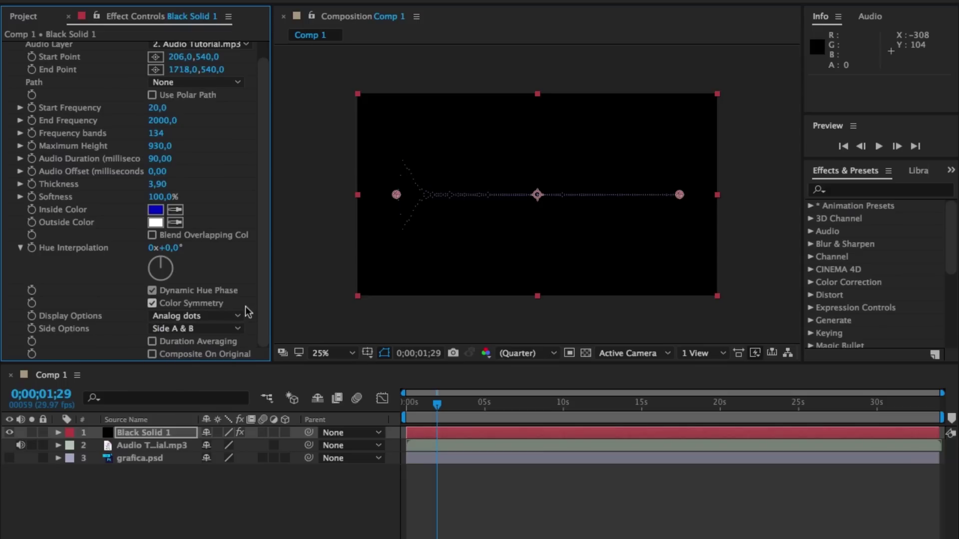
pyautogui.click(237, 316)
pyautogui.click(234, 327)
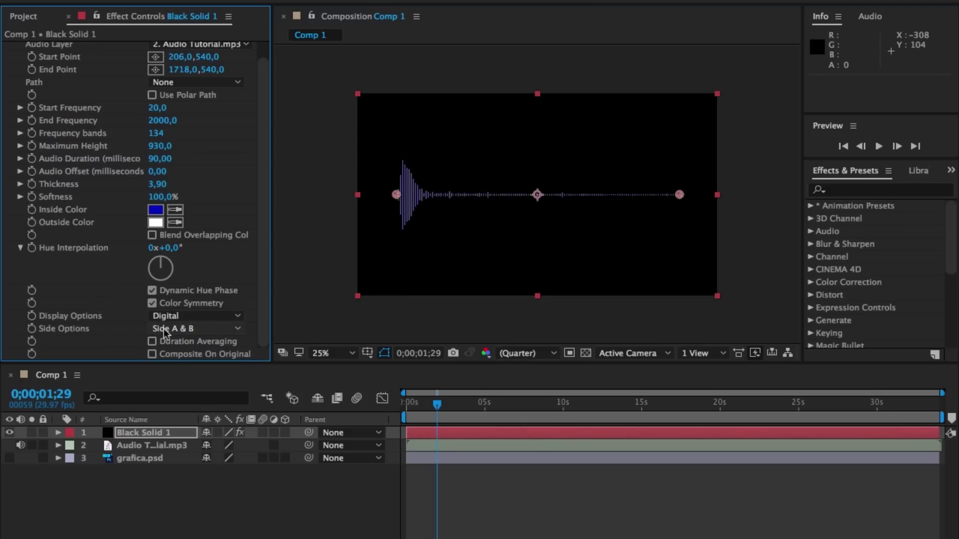
# Set Side Options to Side B after briefly trying Side A.
pyautogui.click(227, 331)
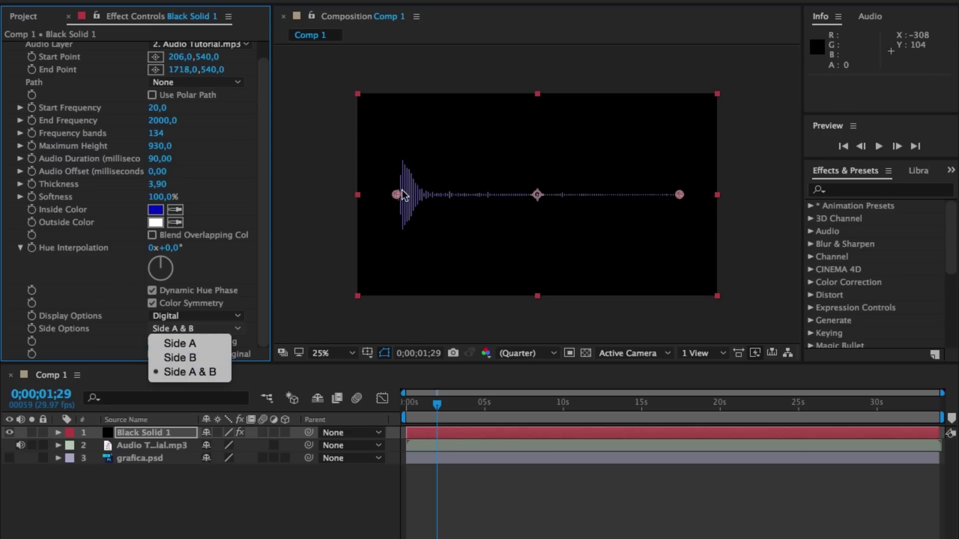
pyautogui.click(212, 344)
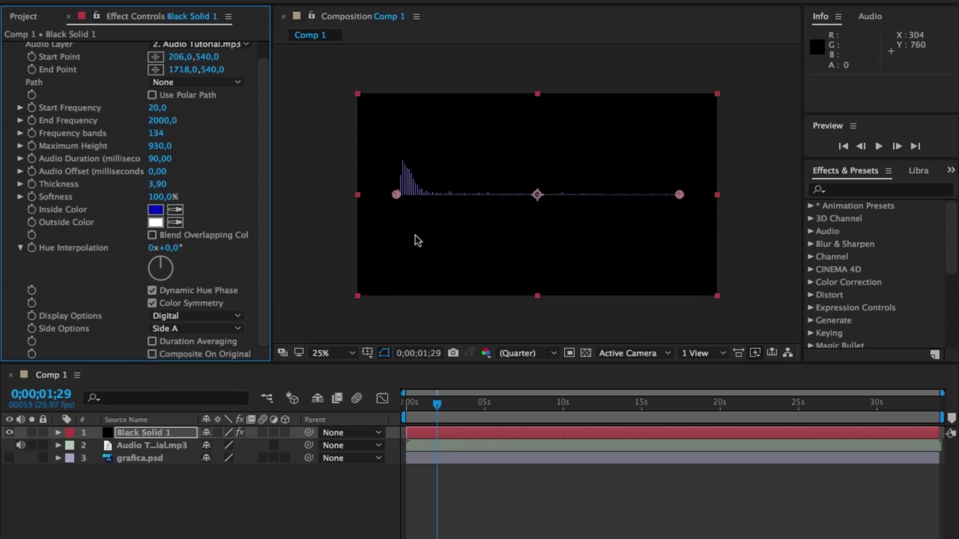
pyautogui.click(232, 328)
pyautogui.click(183, 356)
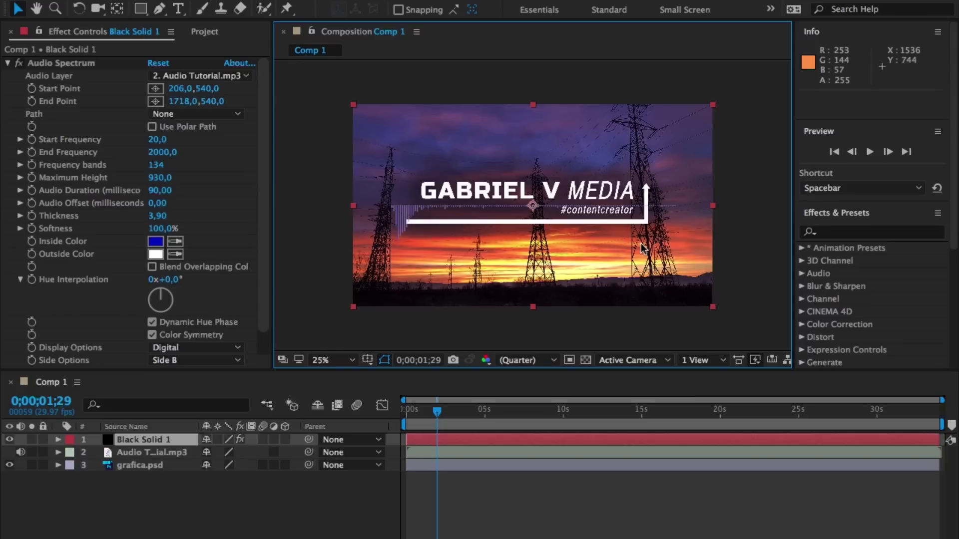
# Draw Mask 1 with the Pen along the logo's white line and up the arrow.
pyautogui.click(159, 9)
pyautogui.click(409, 222)
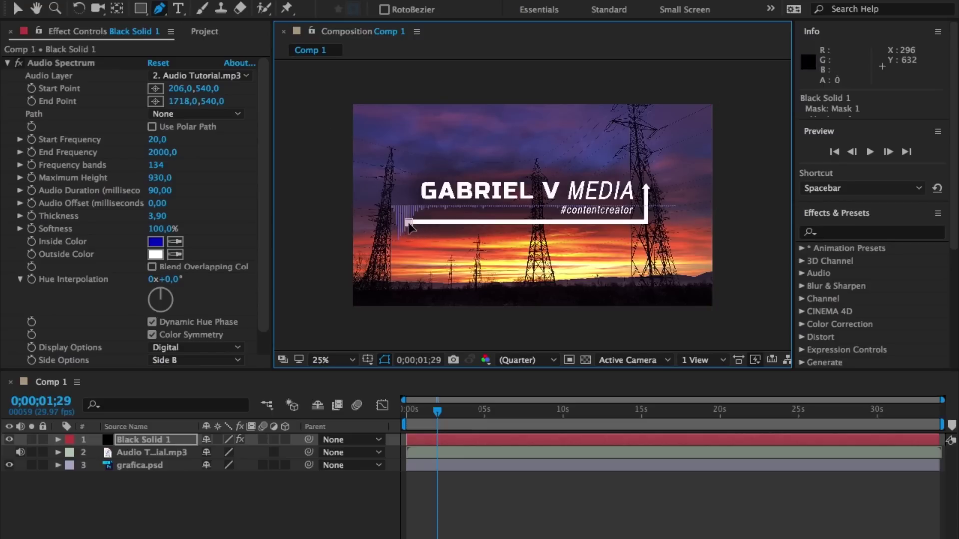
pyautogui.click(645, 222)
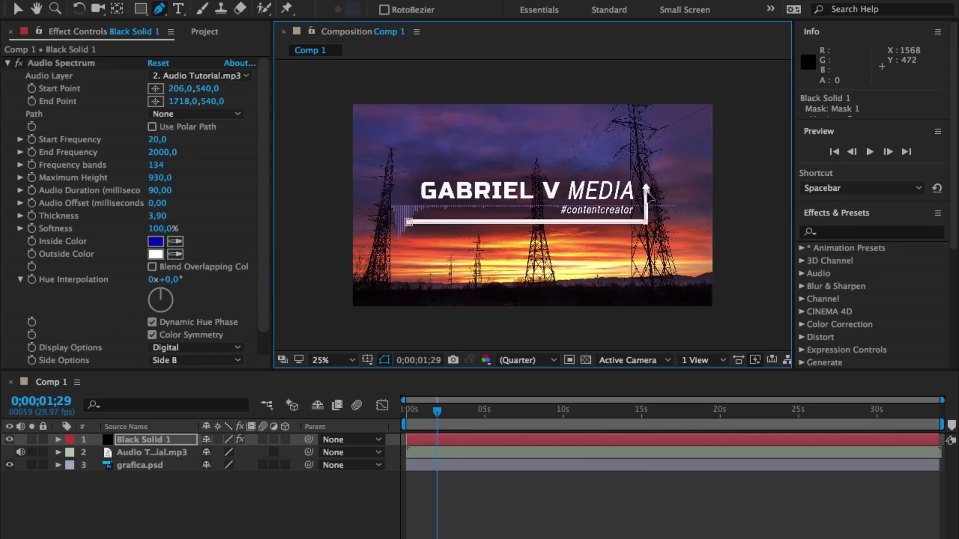
pyautogui.click(647, 194)
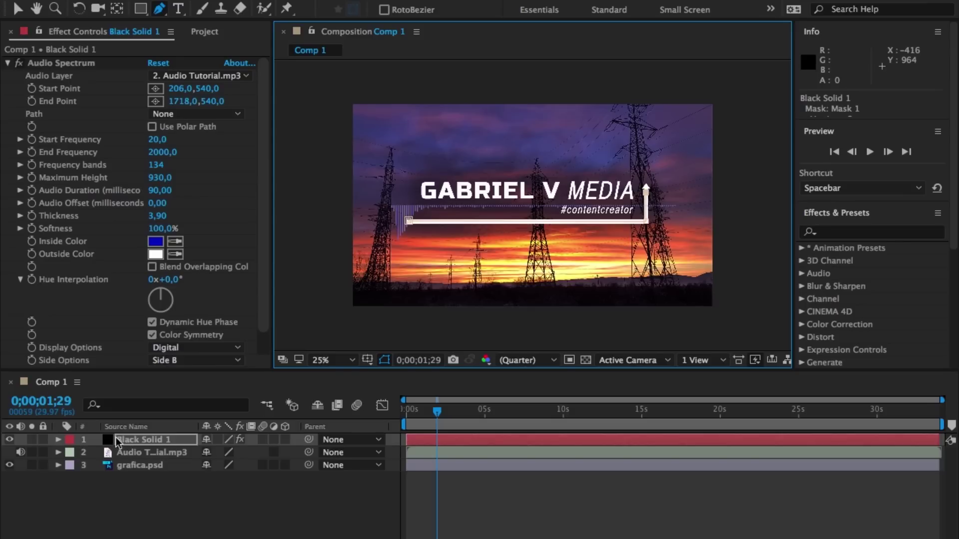
# Set the Audio Spectrum Path to Mask 1 on Black Solid 1.
pyautogui.click(455, 442)
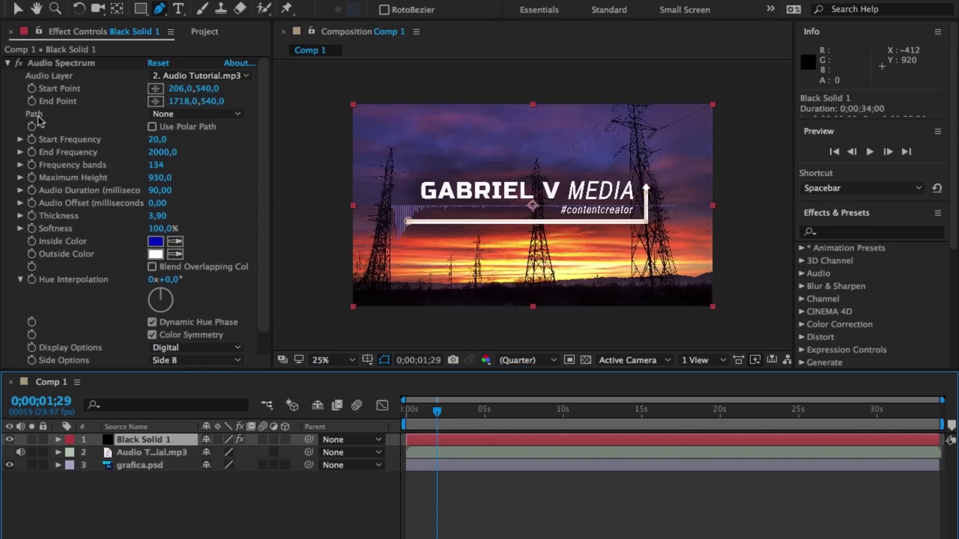
pyautogui.click(153, 117)
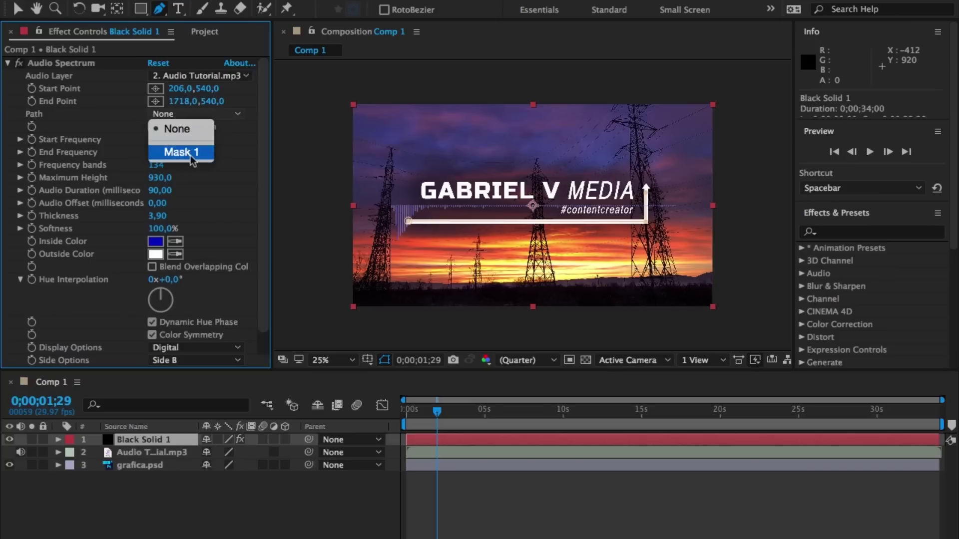
pyautogui.click(181, 152)
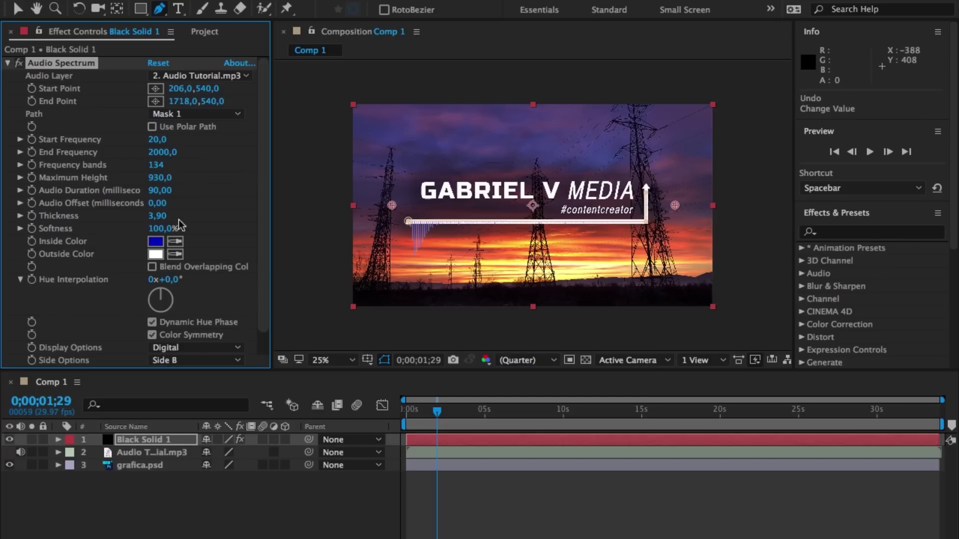
pyautogui.click(156, 242)
# Make the inside colour white FFFFFF, set End Frequency to 1200, and preview.
pyautogui.moveTo(77, 142); pyautogui.dragTo(51, 102)
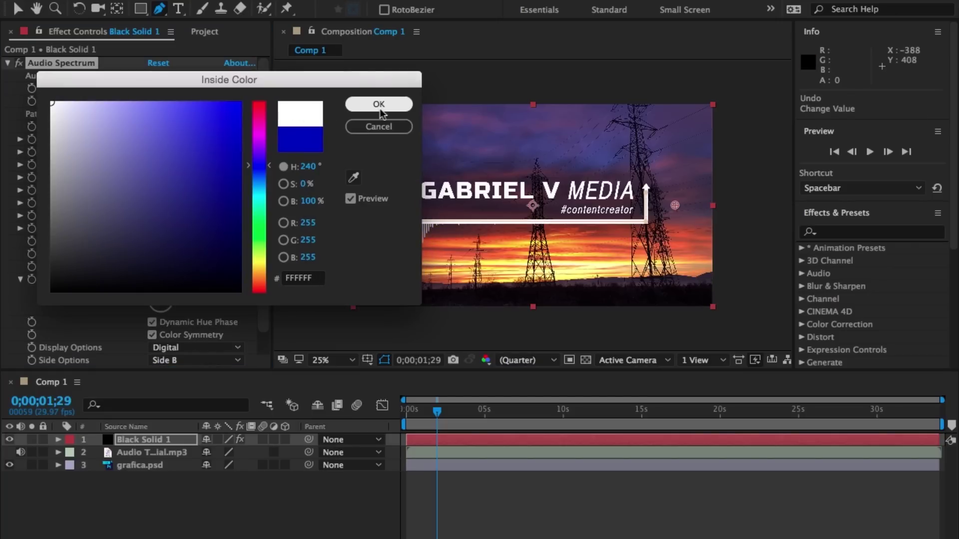
pyautogui.click(379, 104)
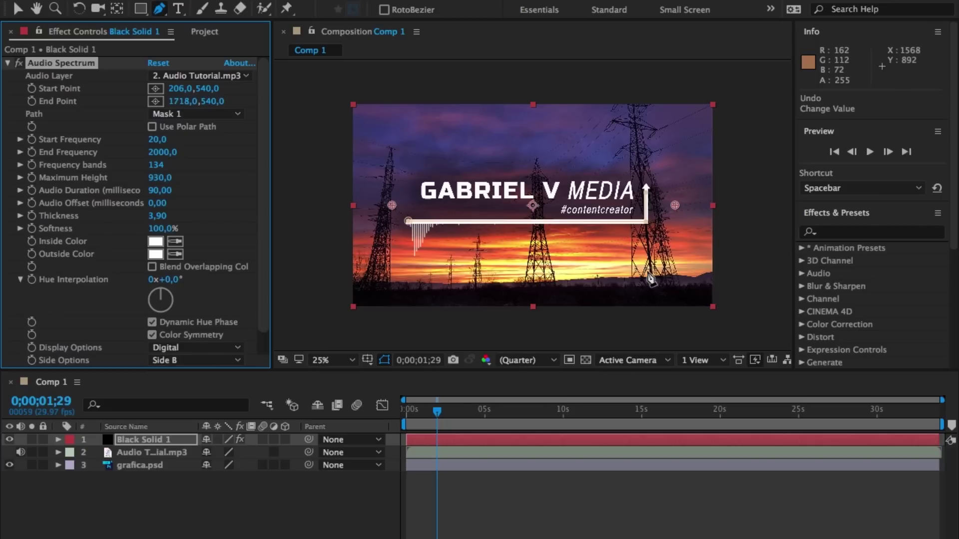
pyautogui.click(407, 410)
pyautogui.press('space')
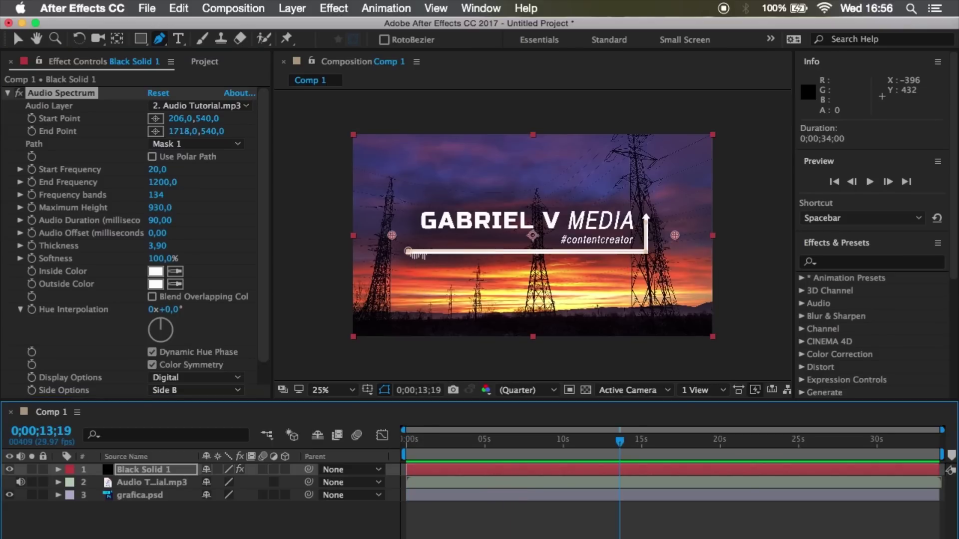
# Add Comp 1 to the Render Queue from the Composition menu.
pyautogui.click(216, 8)
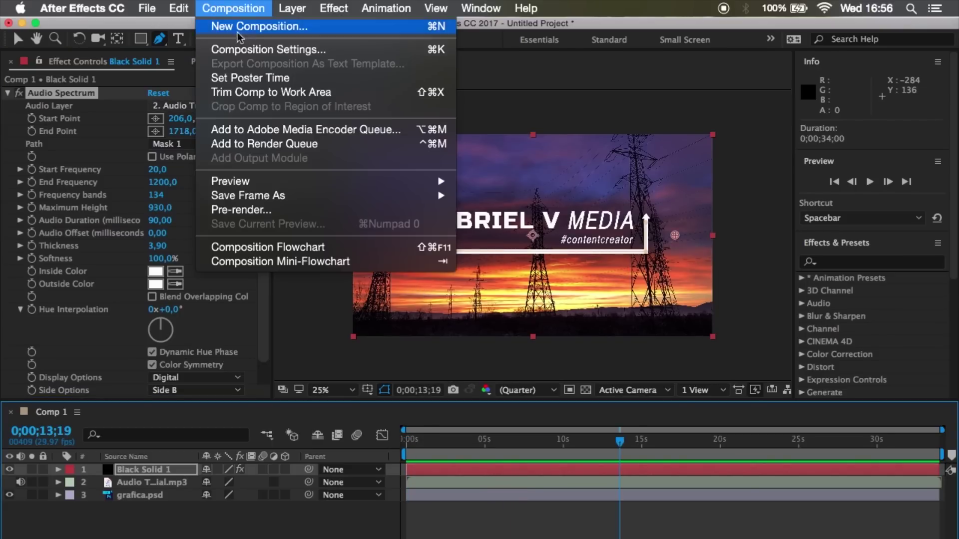
pyautogui.click(245, 144)
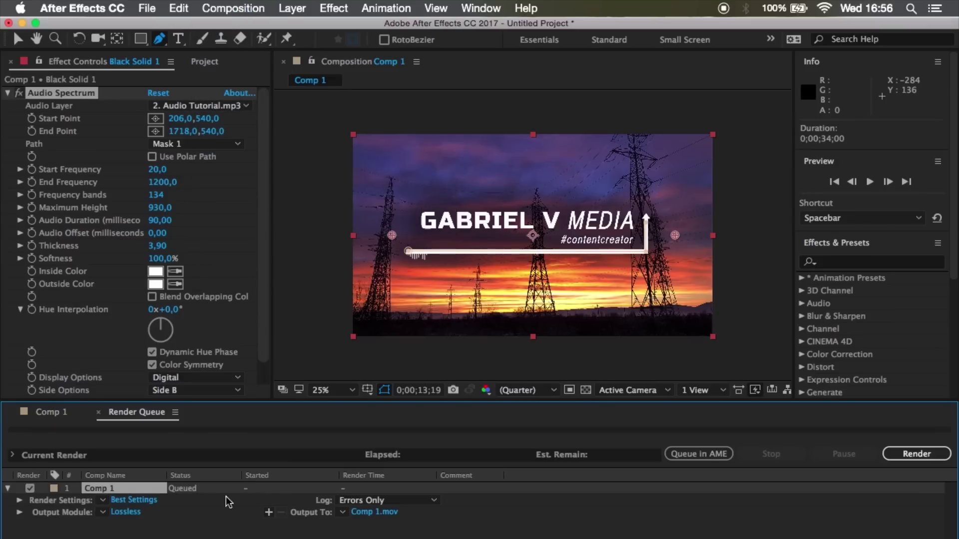